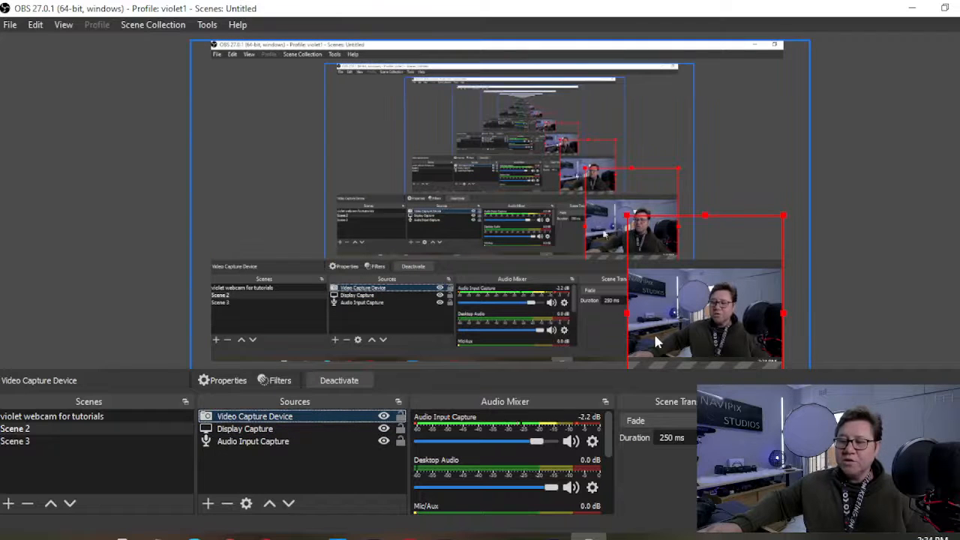
Review the list of audio filters applied to the Audio Input Capture source.
left_click(250, 443)
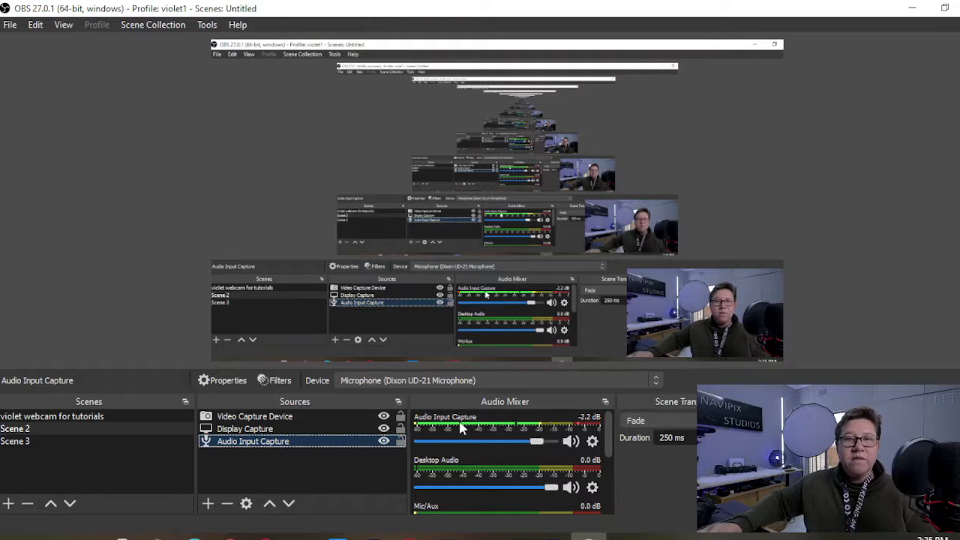
left_click(593, 442)
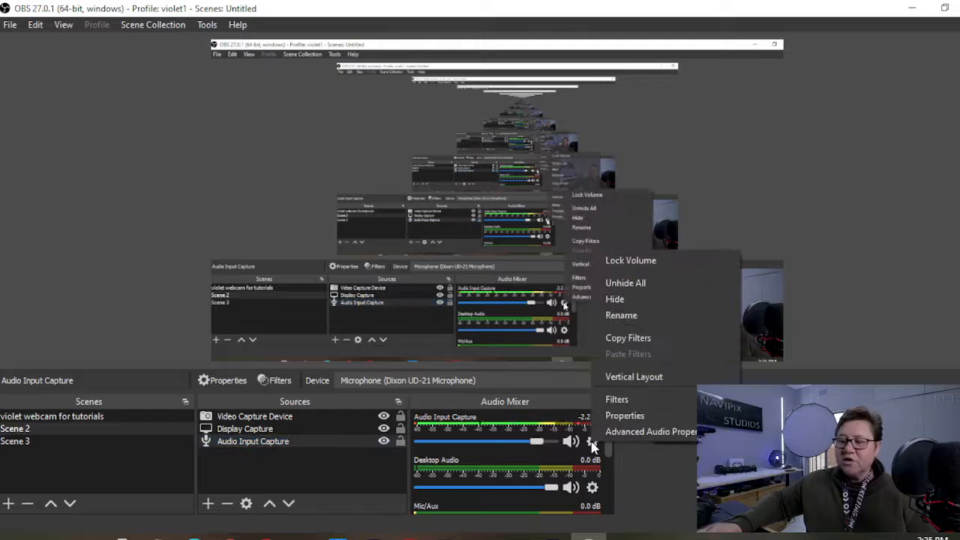
left_click(608, 403)
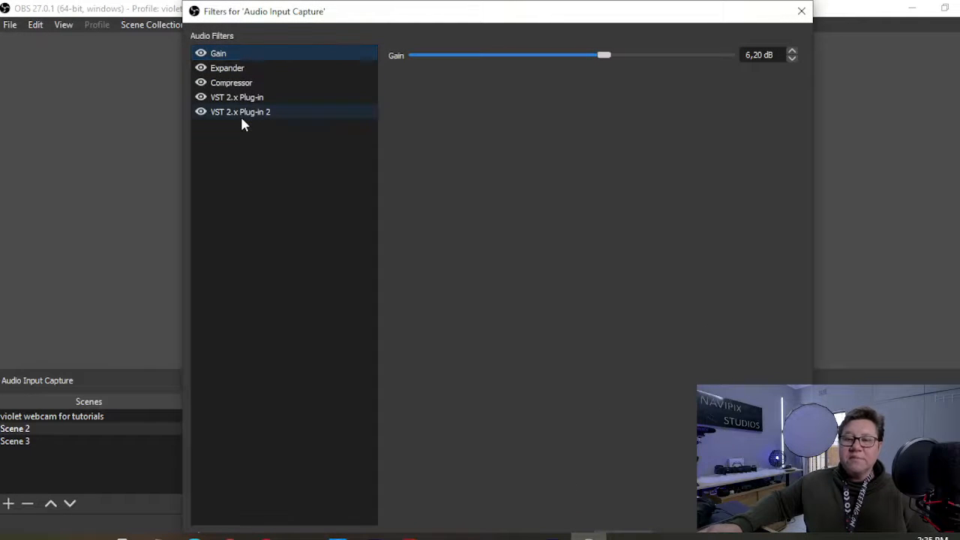
left_click(799, 10)
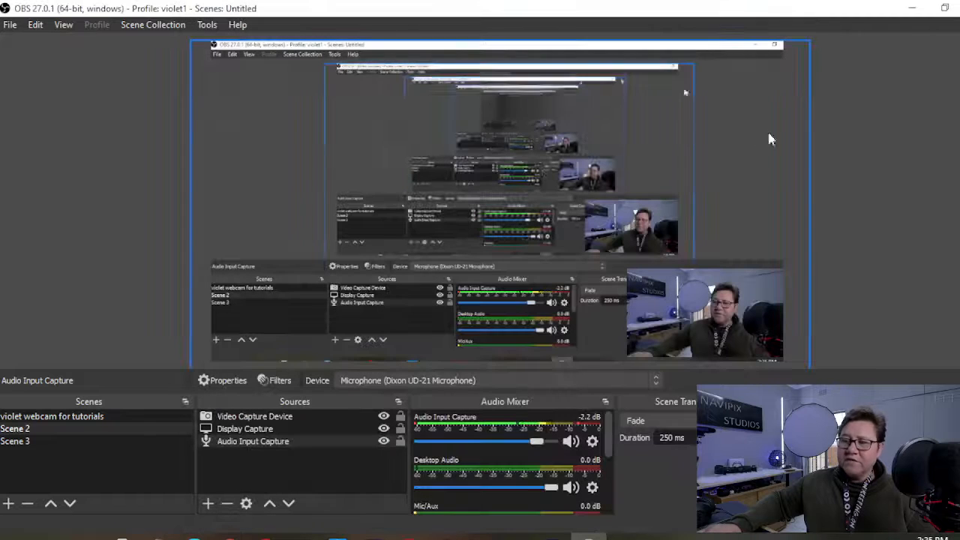
Examine the Advanced Audio Properties, including the audio monitoring options for Audio Input Capture, and close them.
left_click(592, 442)
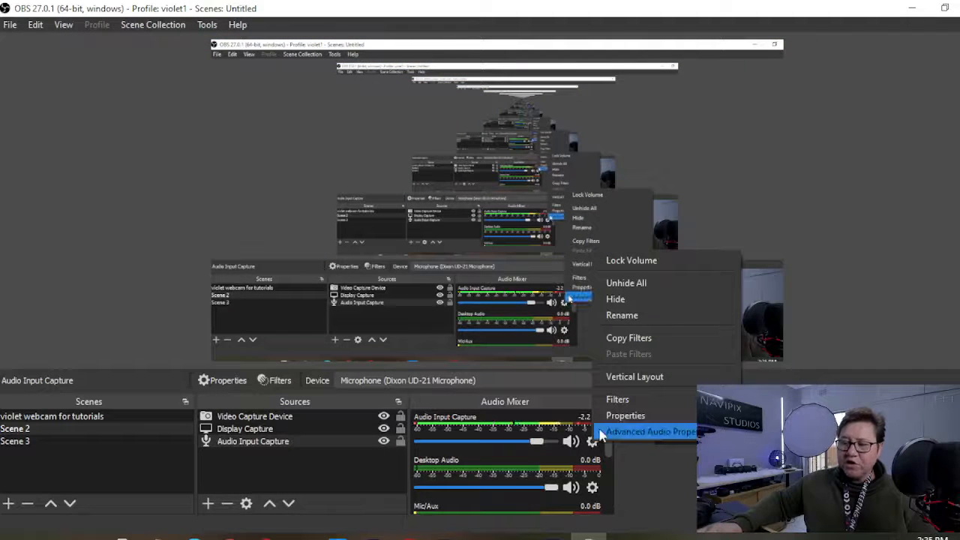
left_click(645, 431)
left_click(688, 191)
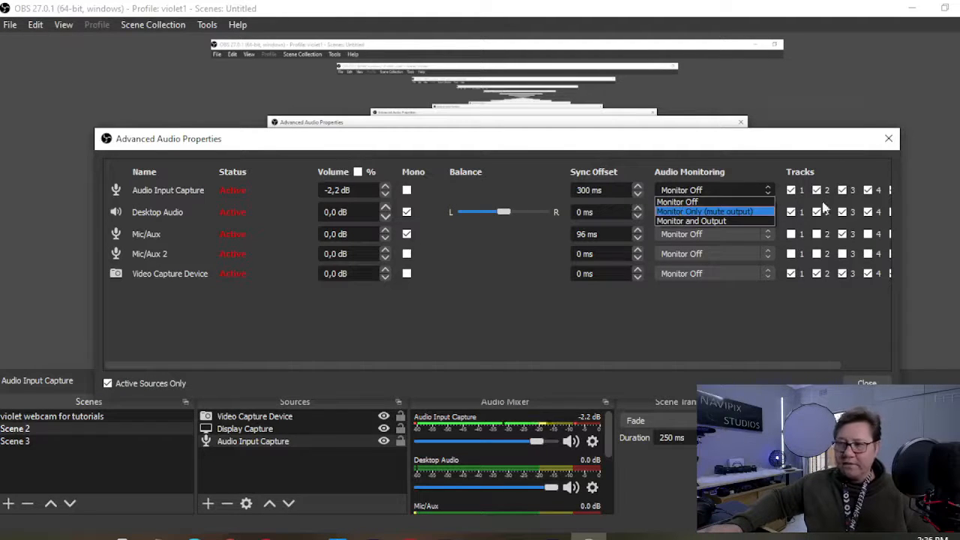
left_click(891, 141)
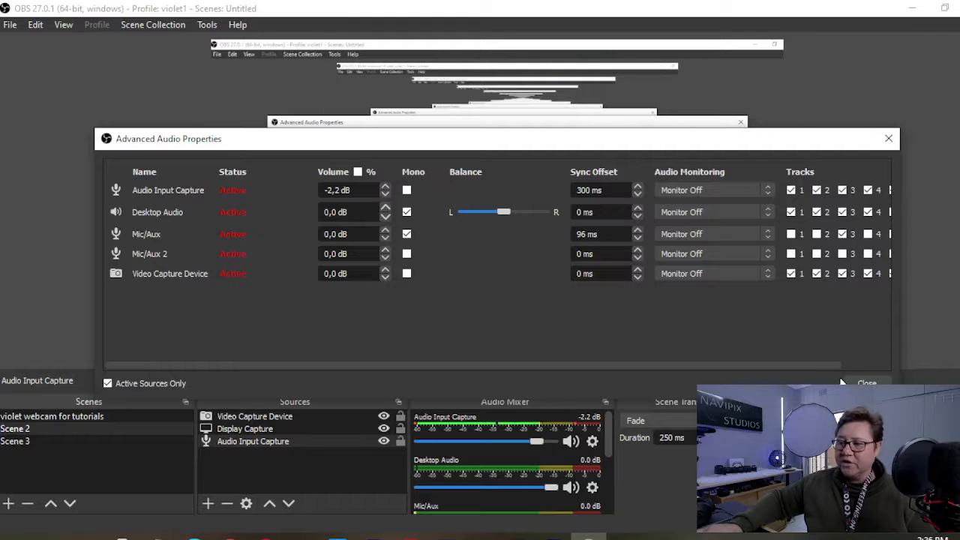
left_click(862, 383)
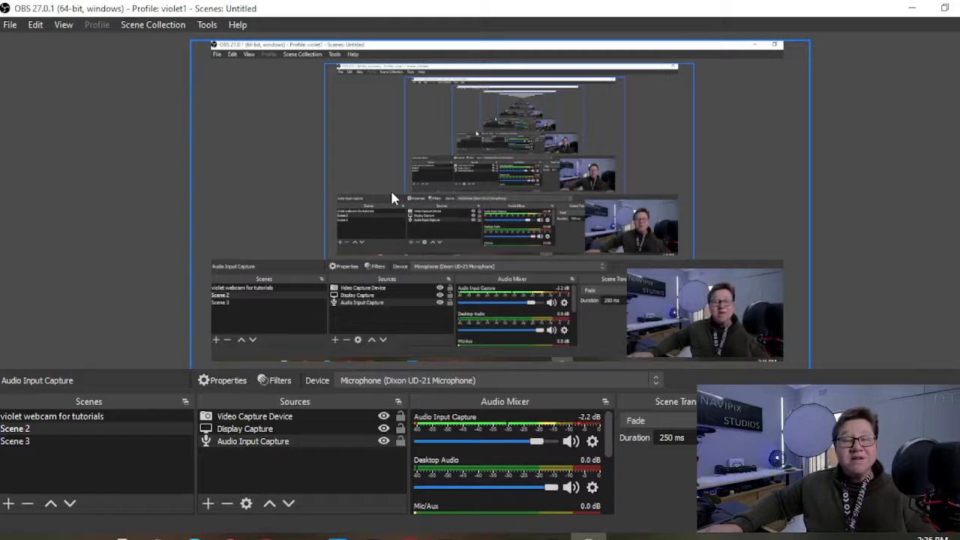
Open the filters for Audio Input Capture and list the audio filter types that can be added.
left_click(593, 442)
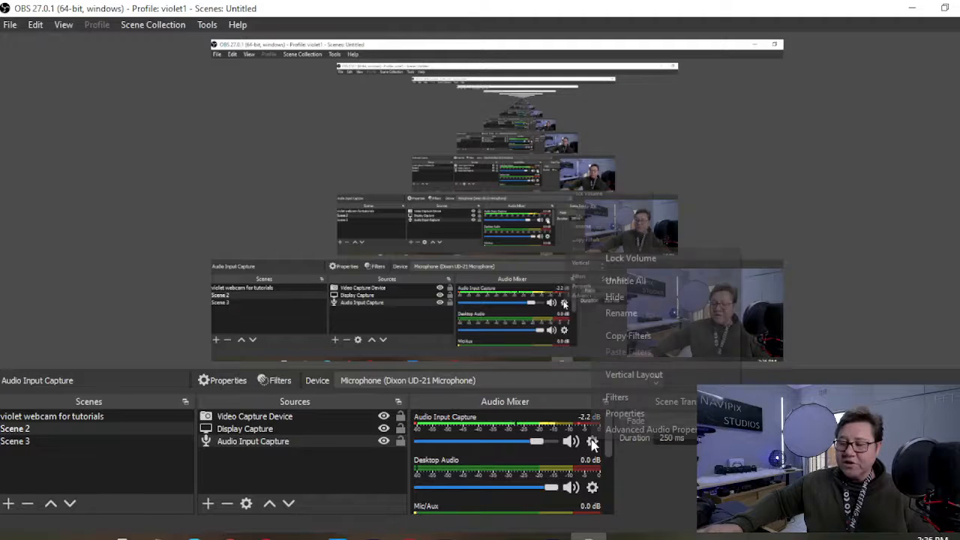
left_click(614, 398)
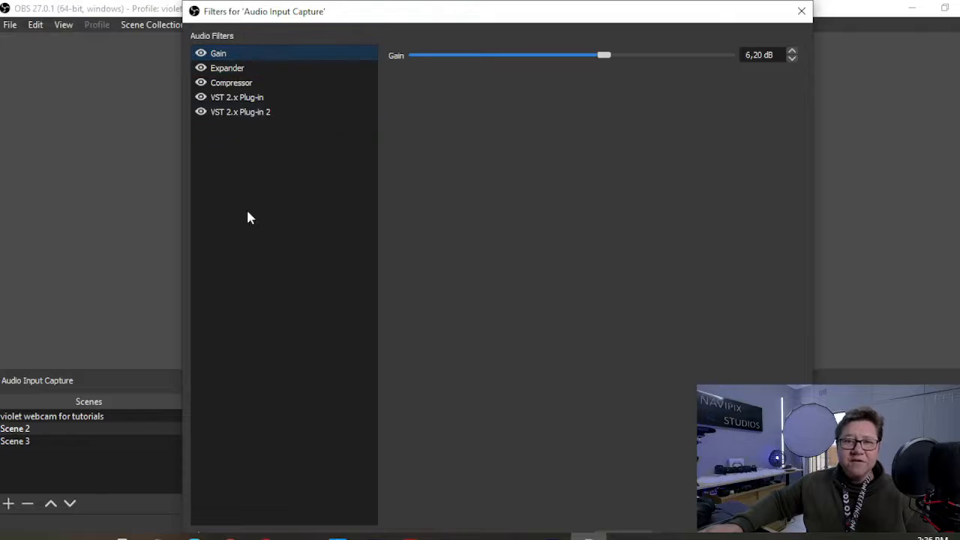
left_click_drag(467, 11, 452, 34)
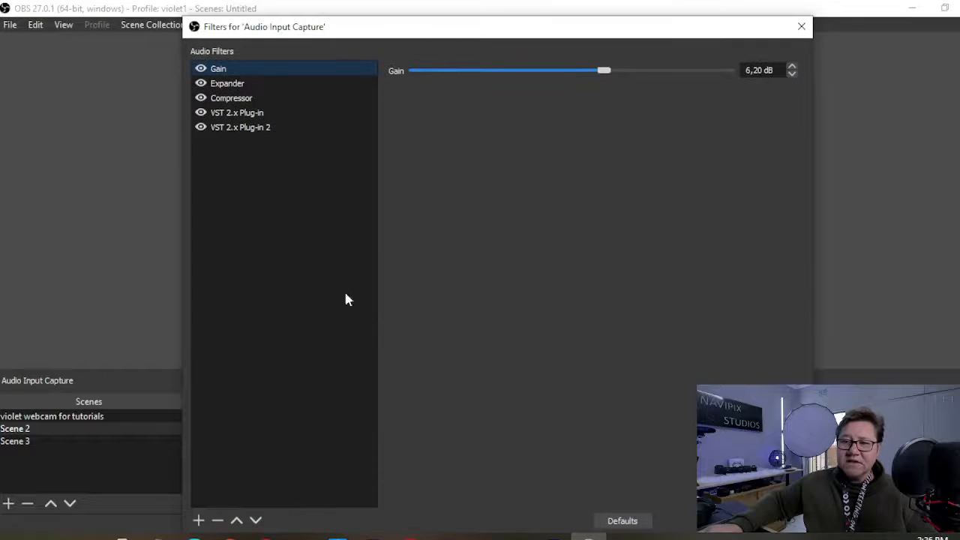
left_click(198, 520)
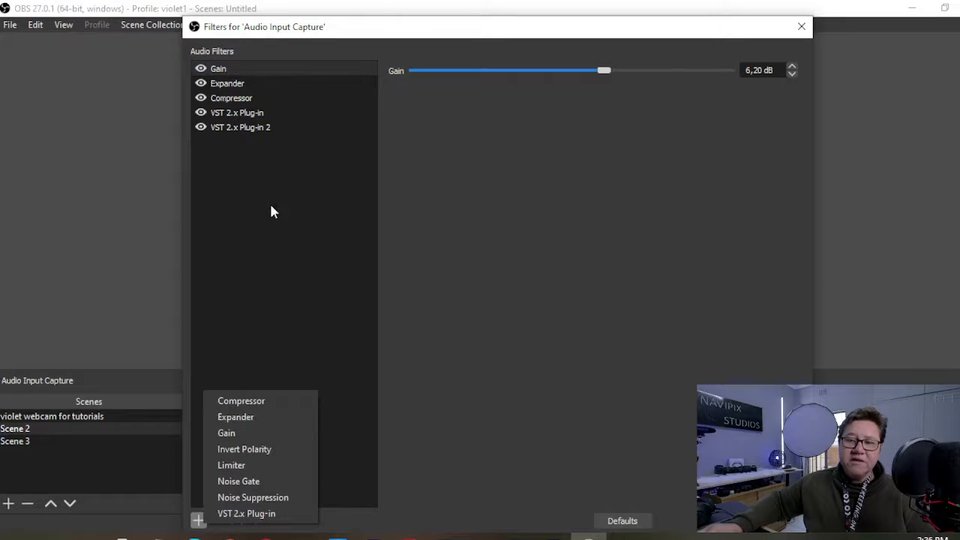
Try lowering the Gain filter to 4.50 dB and bring it back to 6.20 dB.
left_click(233, 71)
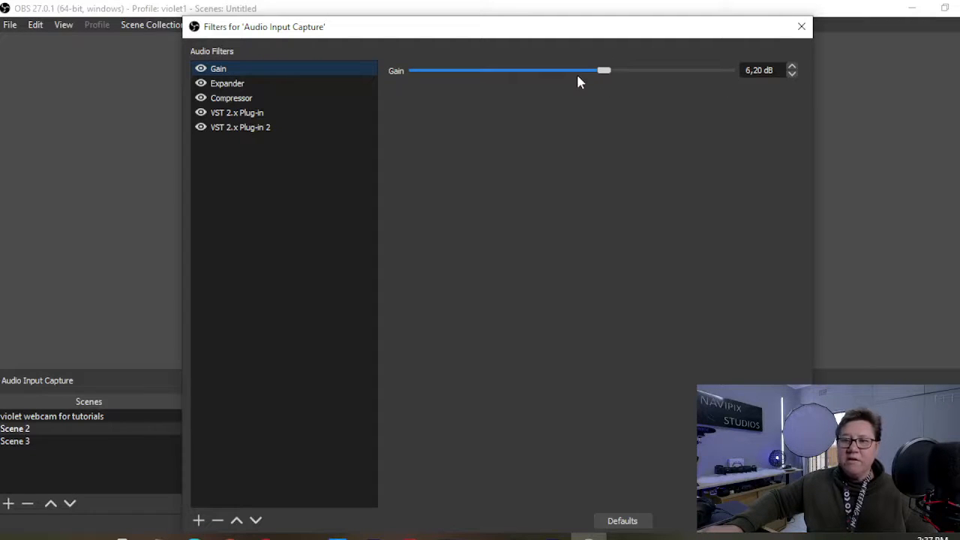
left_click(793, 74)
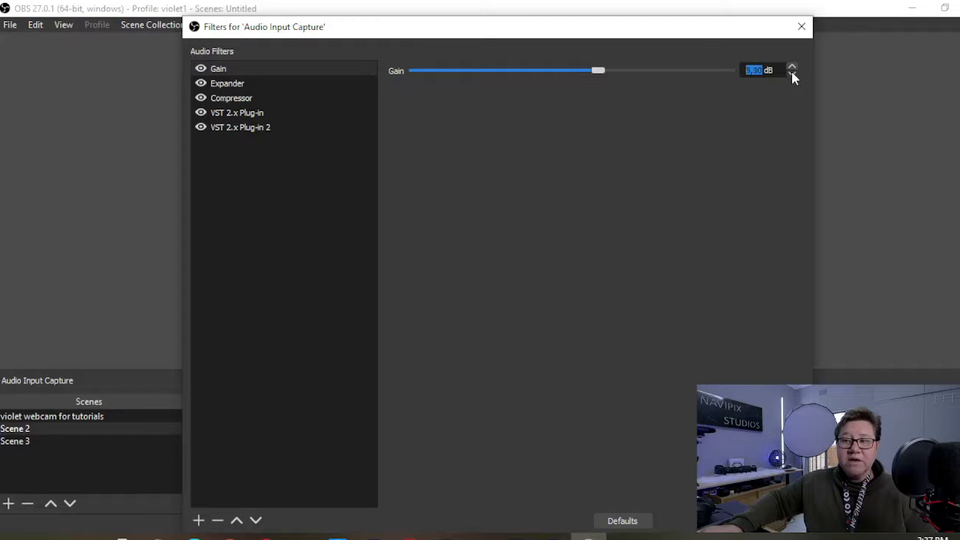
left_click(595, 72)
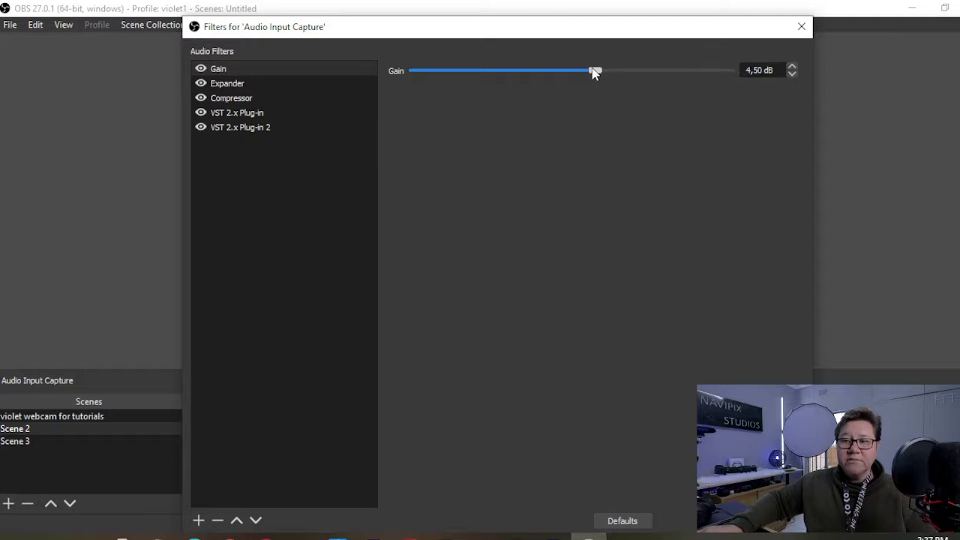
mouse_move(594, 72)
left_mouse_down()
mouse_move(445, 67)
mouse_move(664, 84)
mouse_move(575, 72)
mouse_move(605, 72)
left_mouse_up()
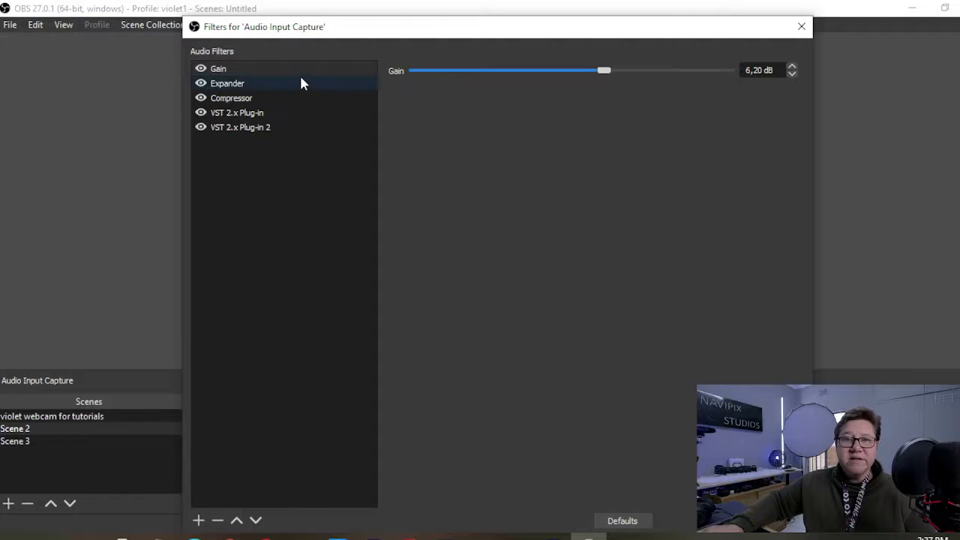
Find Expander among the addable filters and examine the settings of the existing Expander and Compressor filters.
left_click(198, 520)
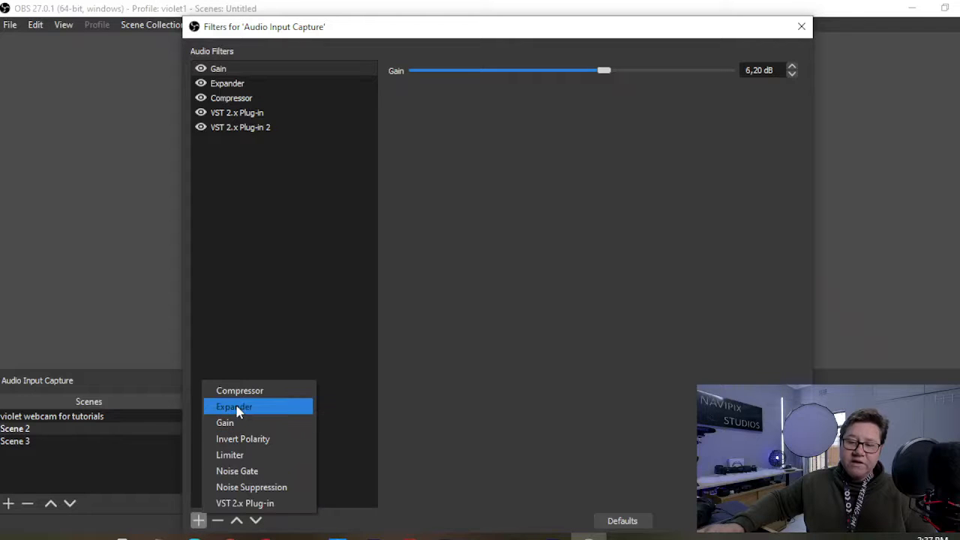
left_click(225, 84)
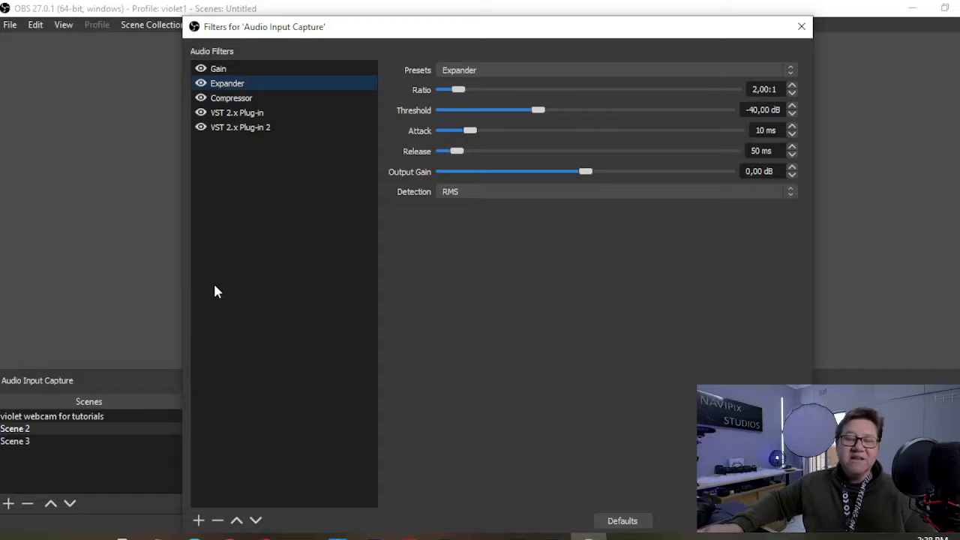
left_click(225, 104)
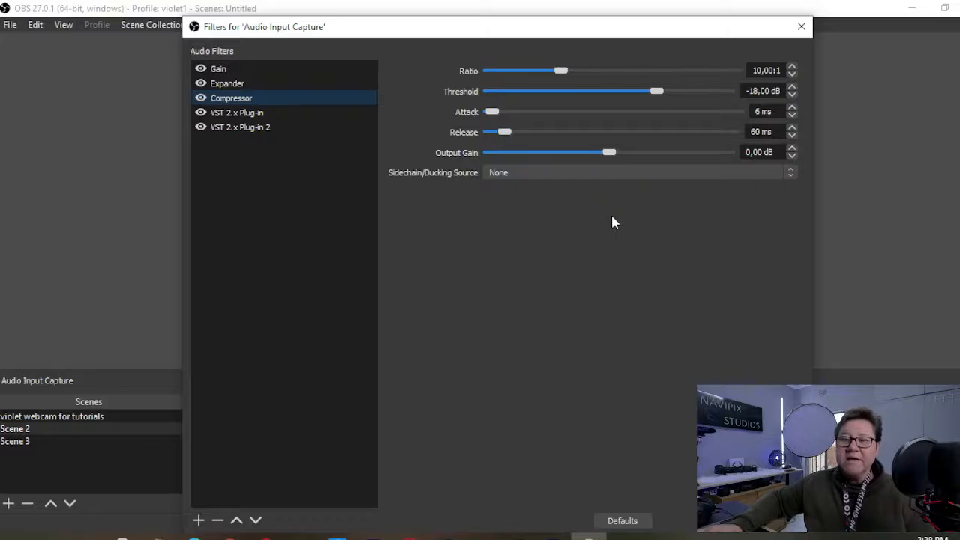
Examine the first VST 2.x Plug-in filter, its entry among the addable filters and its list of available plug-ins.
left_click(258, 116)
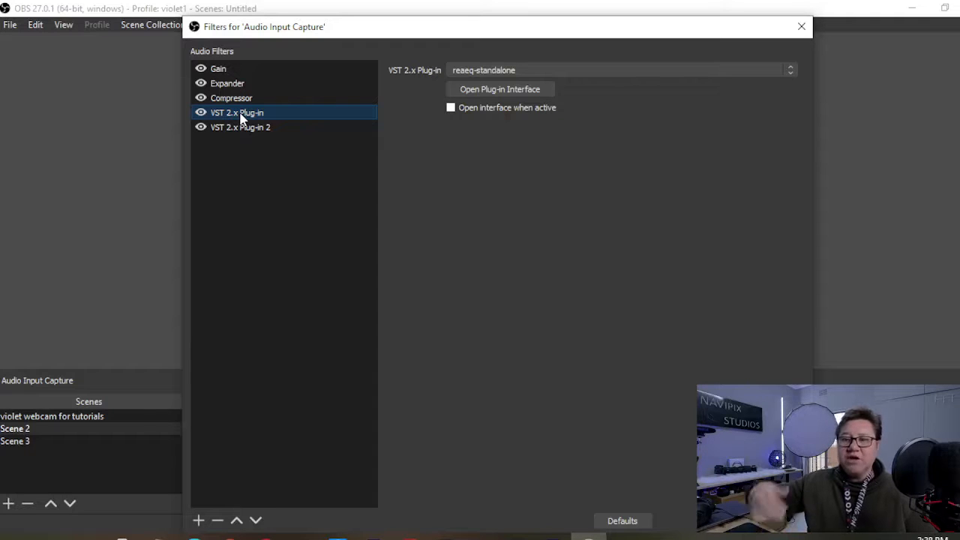
left_click(198, 520)
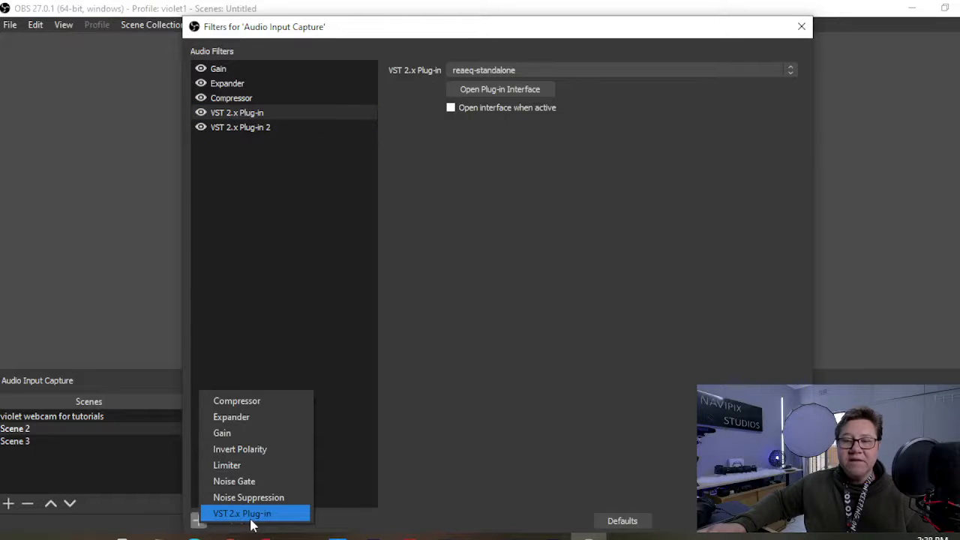
left_click(512, 210)
left_click(486, 70)
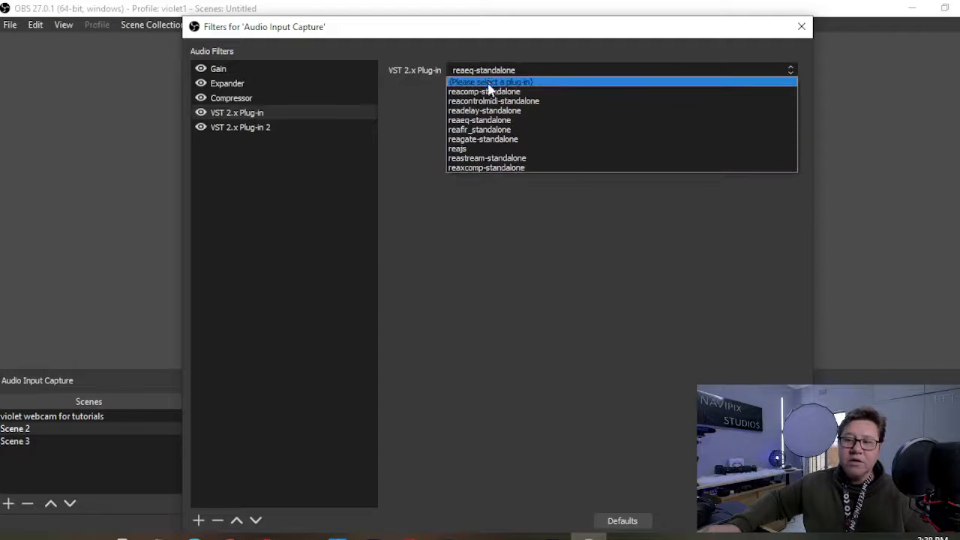
left_click(487, 70)
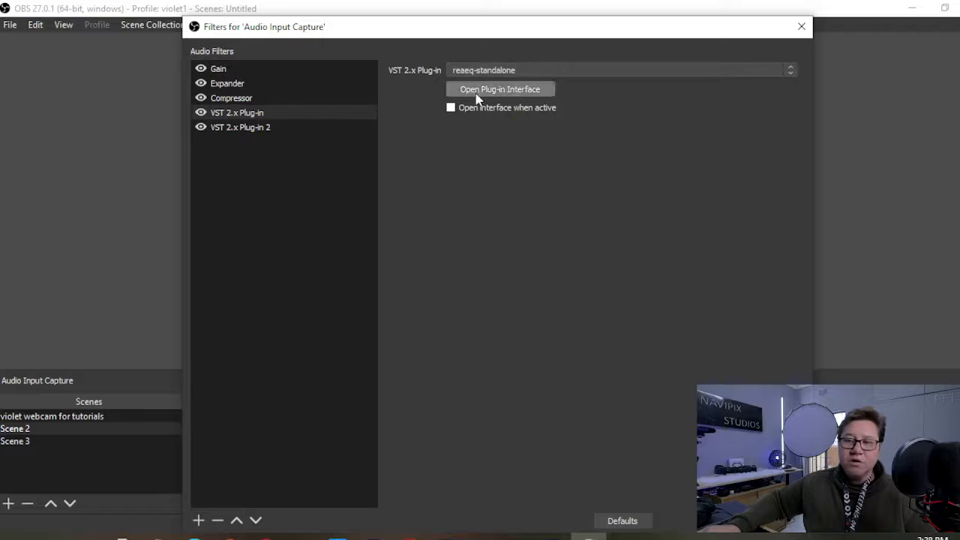
Open the ReaEQ plug-in interface and look through the settings of its equalizer bands.
left_click(476, 90)
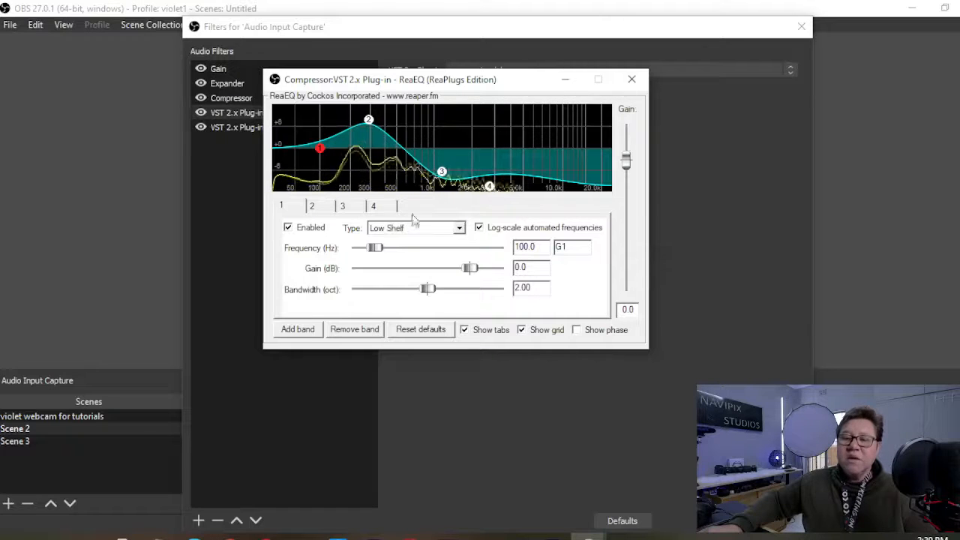
left_click(313, 207)
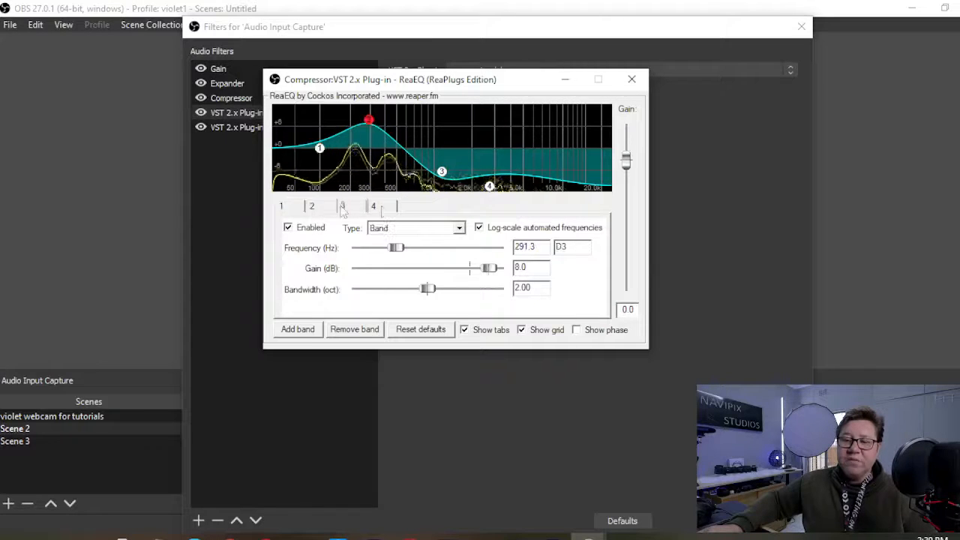
left_click(381, 210)
left_click(281, 207)
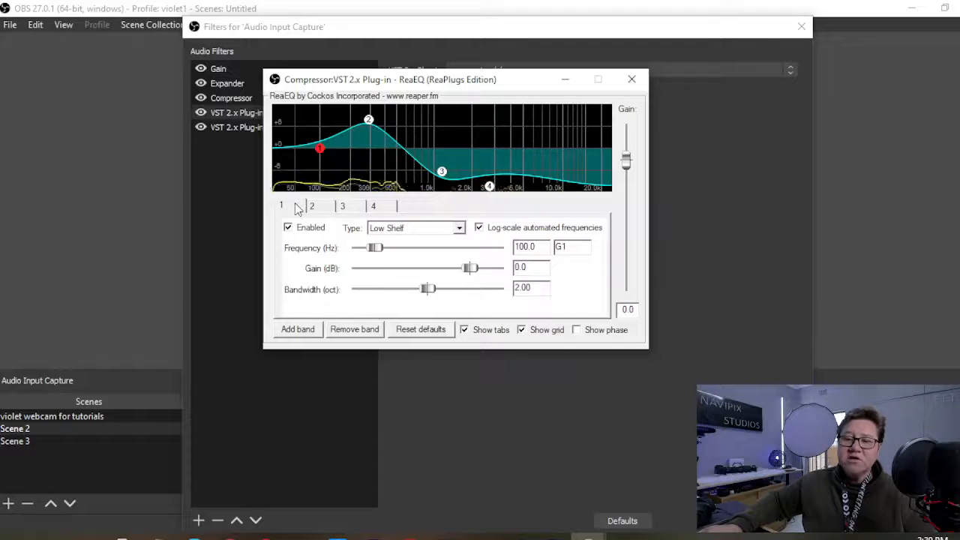
Set ReaEQ's low shelf band 1 to 103.7 Hz and 0.4 dB, and readjust band 2's peak to about 8 dB near 300 Hz.
mouse_move(321, 154)
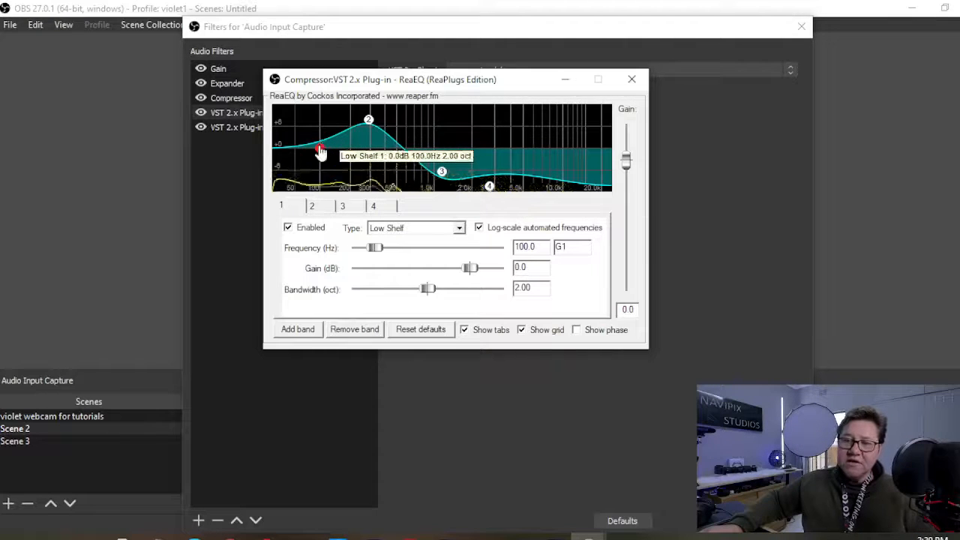
mouse_move(320, 154)
left_mouse_down()
mouse_move(322, 137)
mouse_move(322, 152)
left_mouse_up()
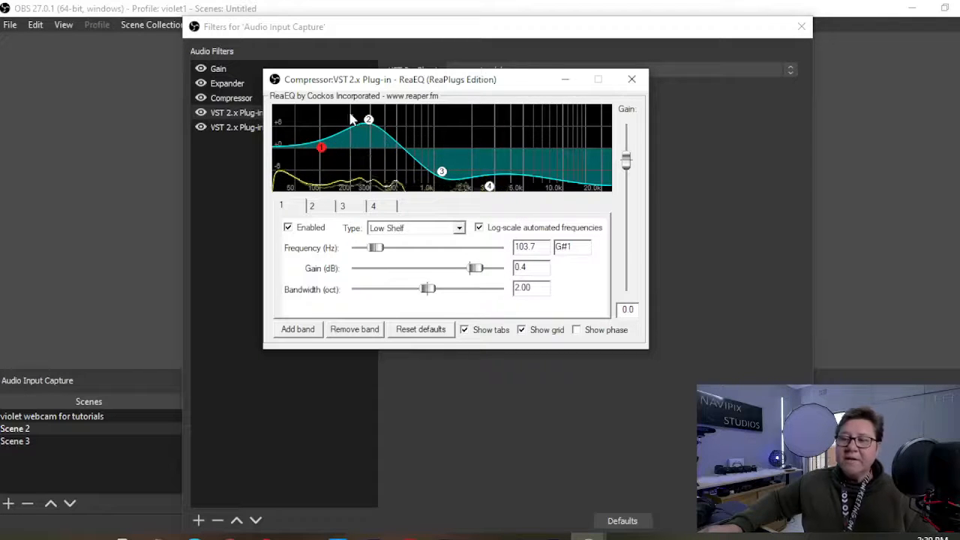
mouse_move(368, 124)
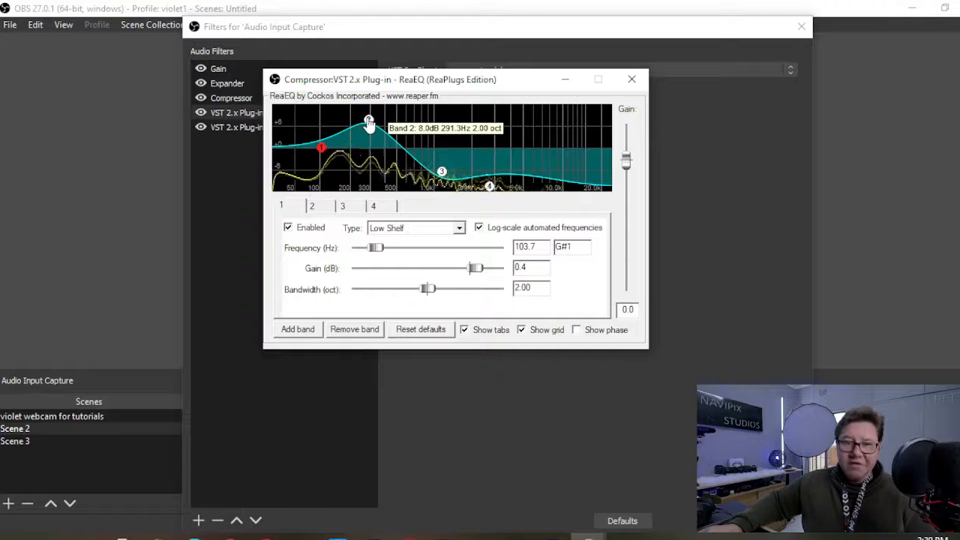
left_click_drag(369, 122, 372, 188)
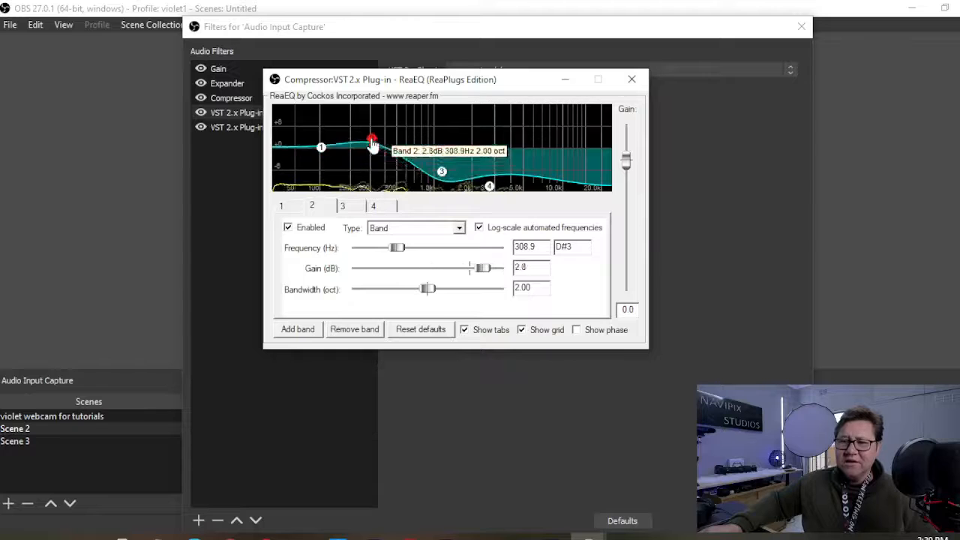
left_click_drag(373, 134, 373, 127)
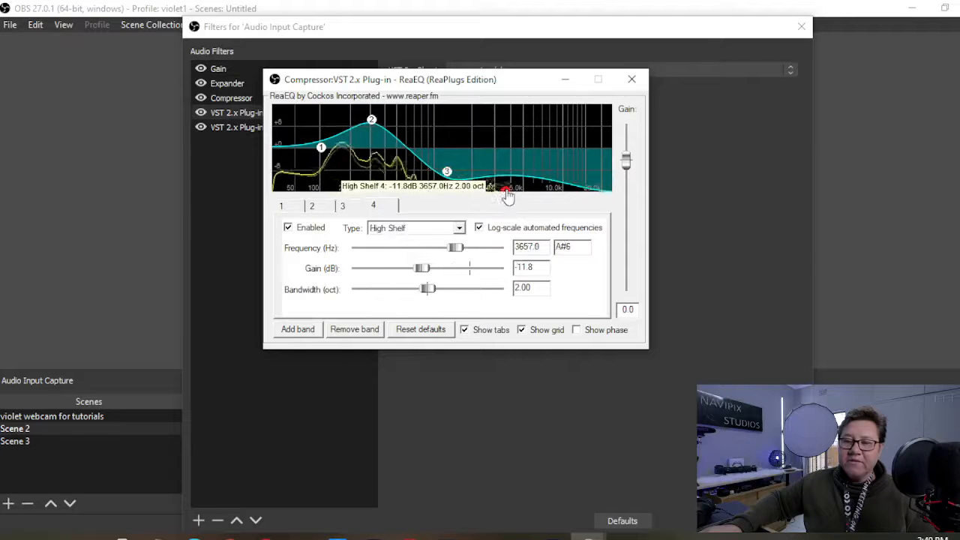
Set ReaEQ's high shelf band 4 to 3903.1 Hz and -11.2 dB gain, and close the plug-in interface.
left_click_drag(502, 189, 512, 192)
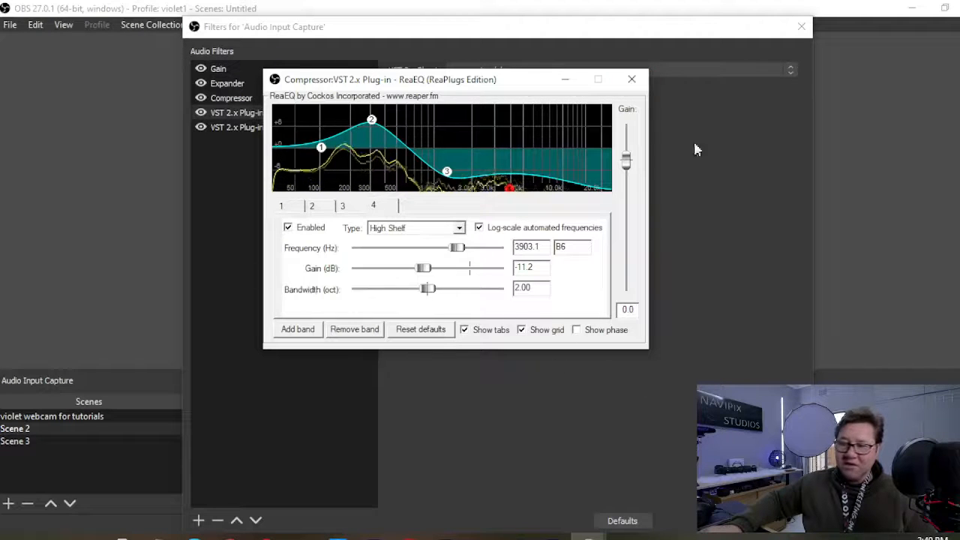
left_click(631, 79)
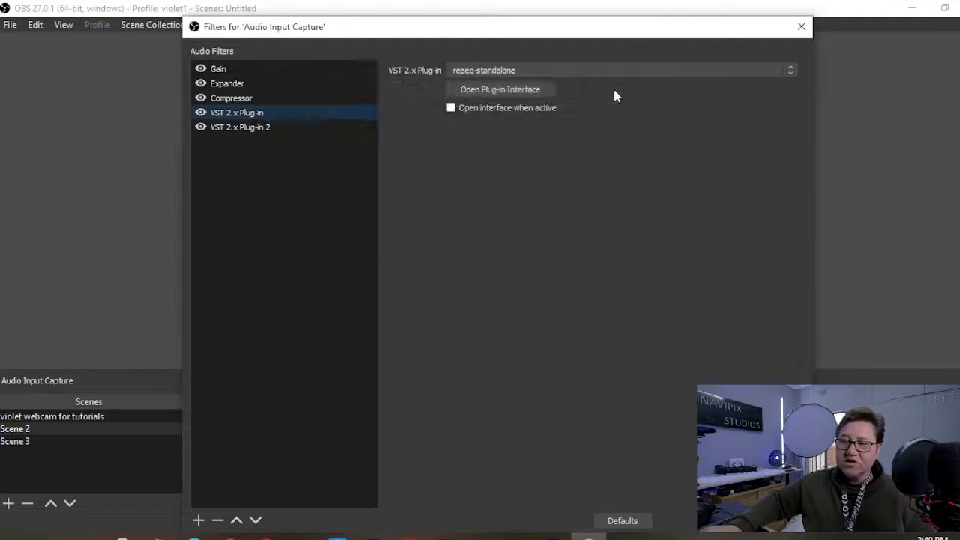
Check which plug-in the second VST filter uses and return to the first VST filter.
left_click(263, 130)
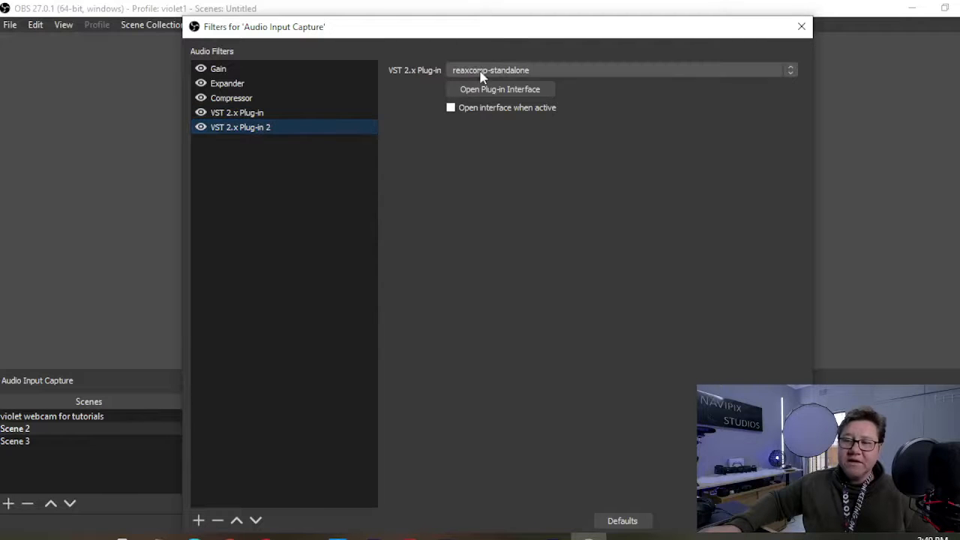
left_click(285, 117)
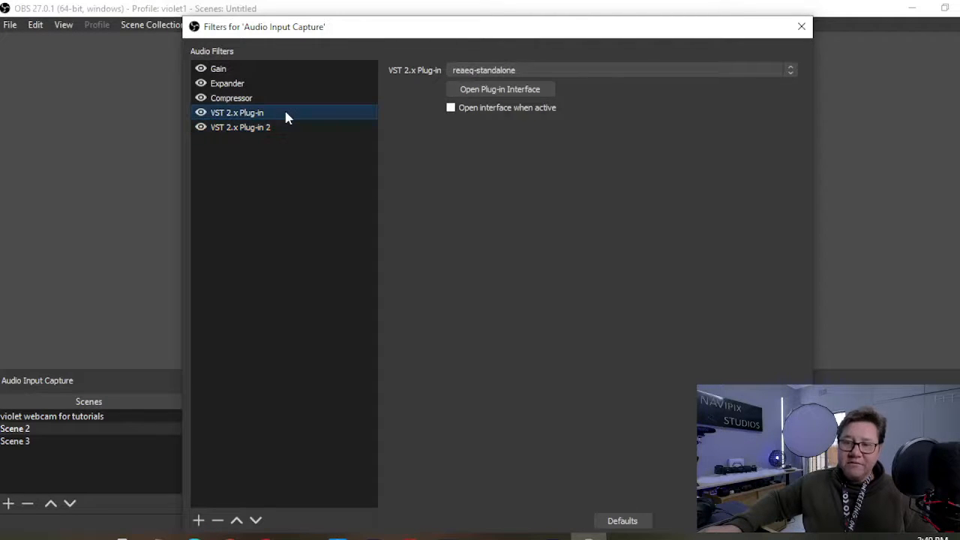
Open the ReaXcomp plug-in interface of the second VST filter and select its 200-1000 Hz band.
left_click(273, 128)
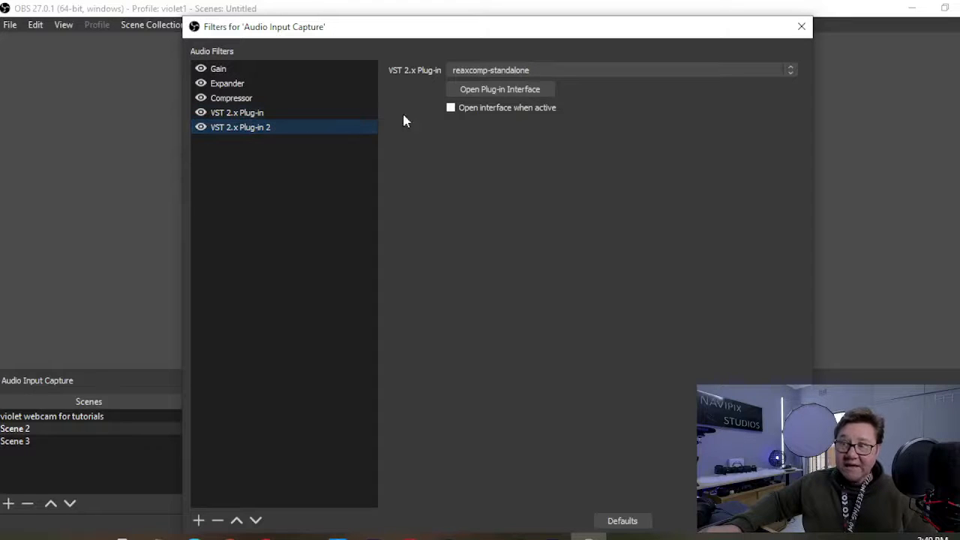
left_click(500, 90)
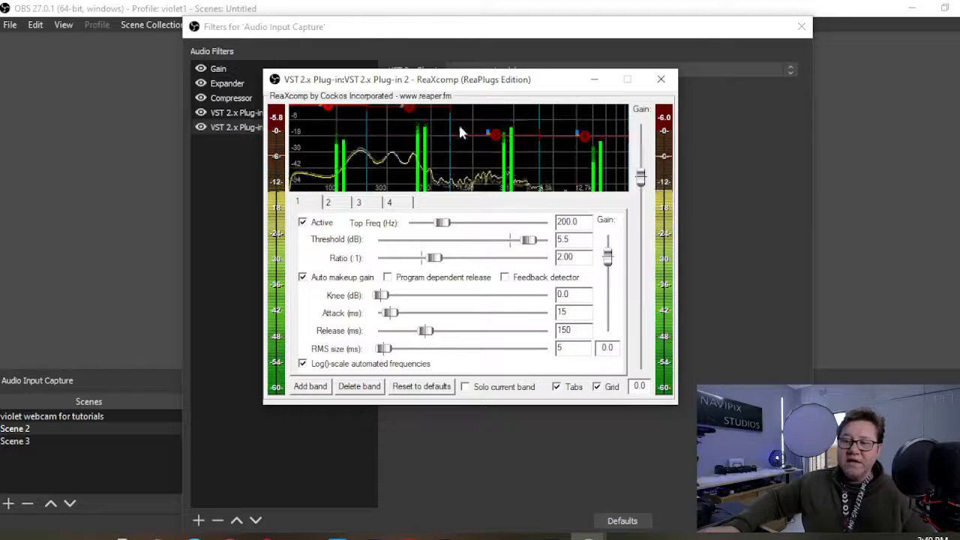
left_click(411, 116)
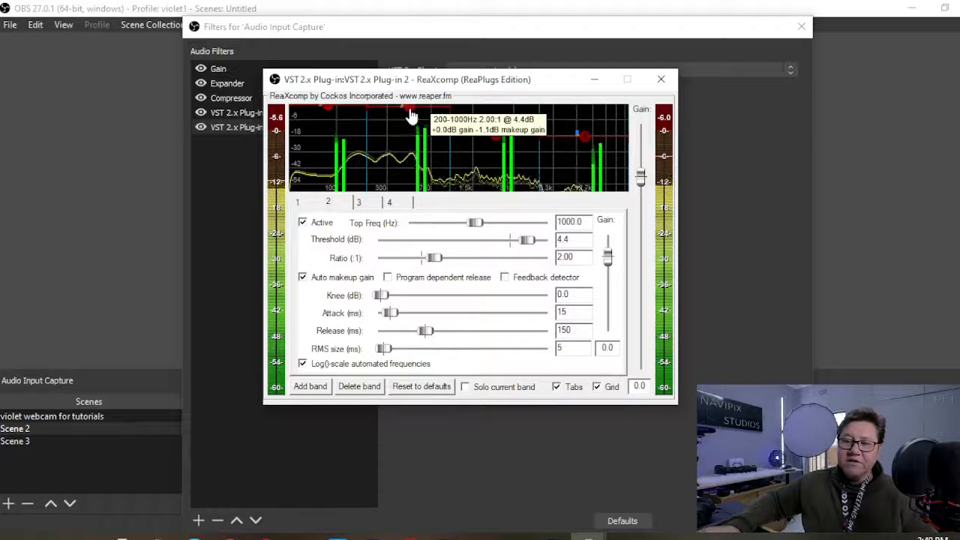
Lower ReaXcomp's compression thresholds to -58.3 dB for band 2, -58.9 dB for band 3 and -60.0 dB for band 4.
left_click_drag(411, 116, 400, 197)
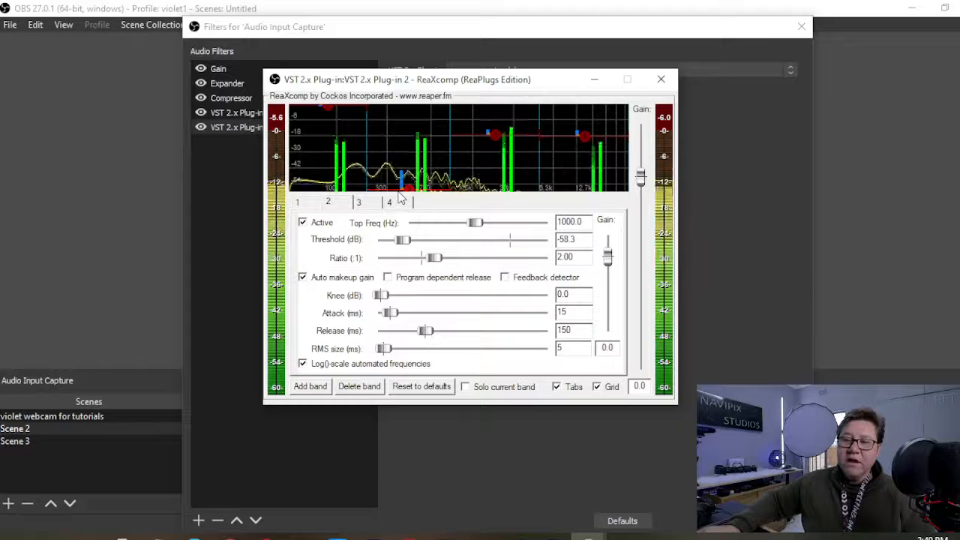
mouse_move(495, 139)
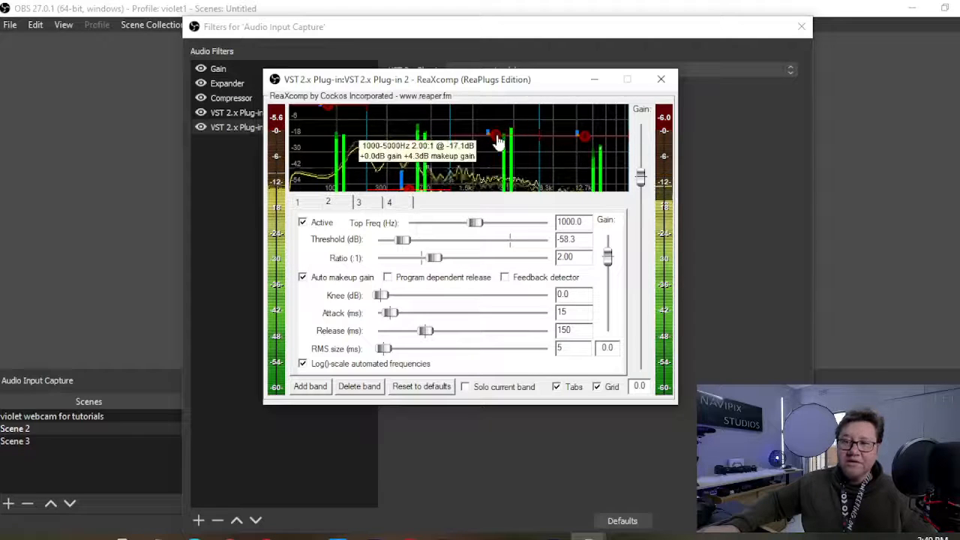
left_click_drag(499, 143, 487, 184)
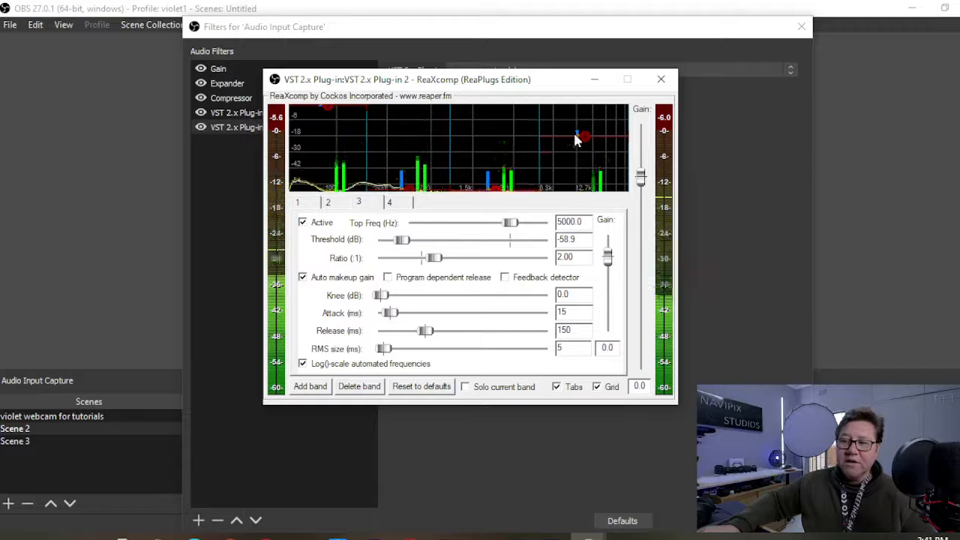
left_click_drag(577, 138, 581, 201)
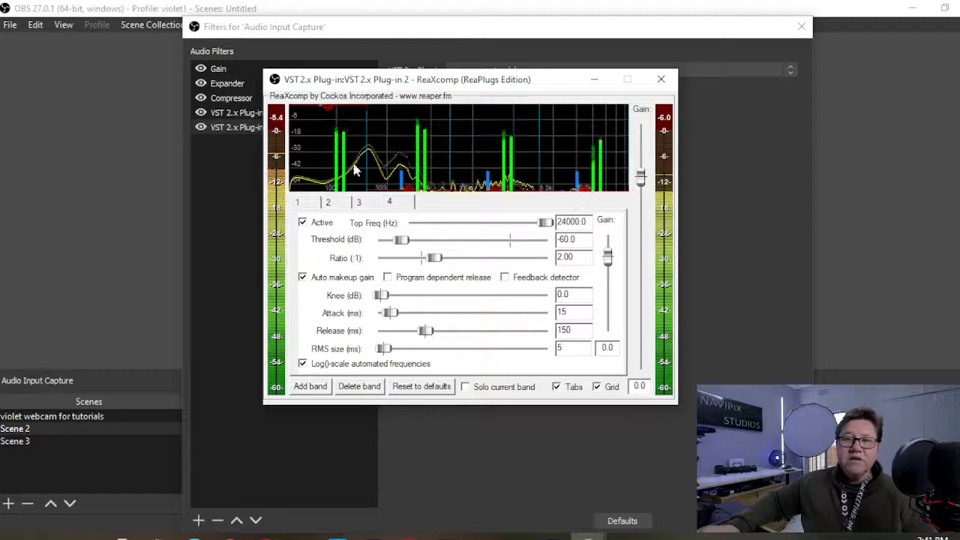
Raise ReaXcomp's thresholds to 7.7 dB for band 2 and -18.2 dB for band 4, align band 3 with band 4, and close the filter windows.
mouse_move(411, 194)
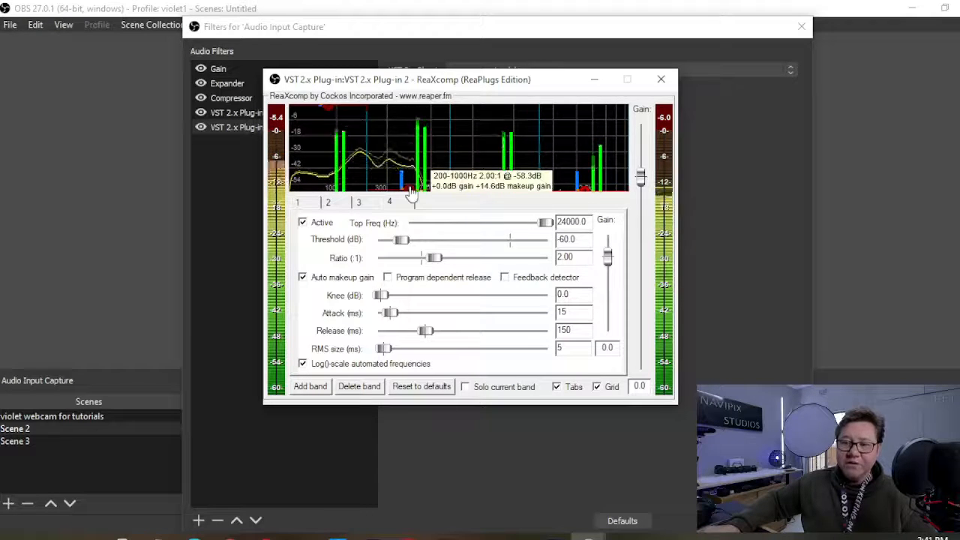
left_click_drag(412, 194, 418, 107)
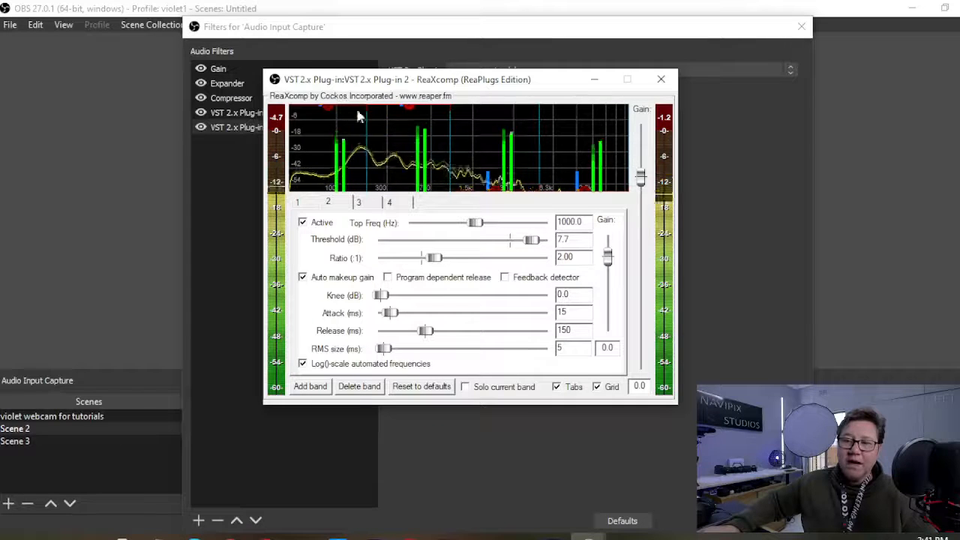
left_click_drag(516, 195, 507, 142)
left_click_drag(584, 188, 580, 136)
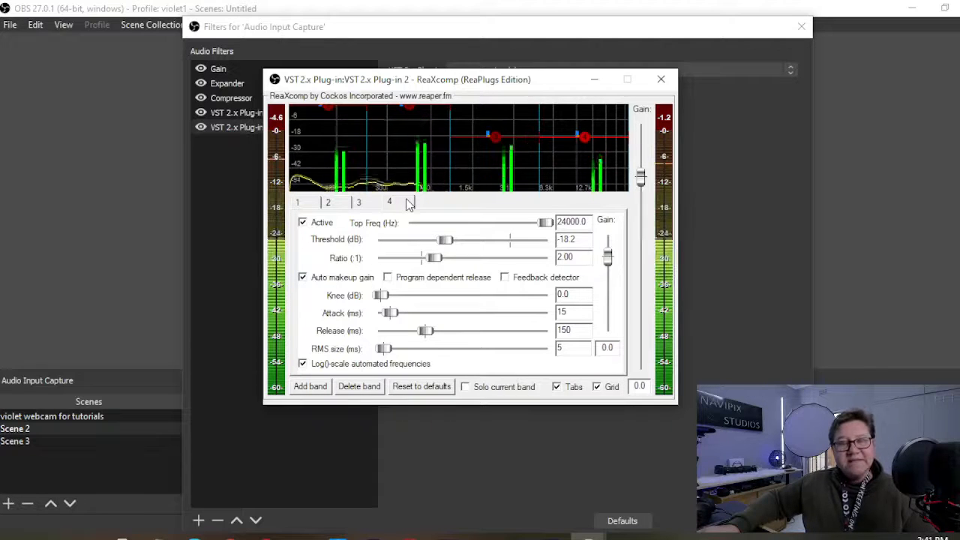
left_click(670, 84)
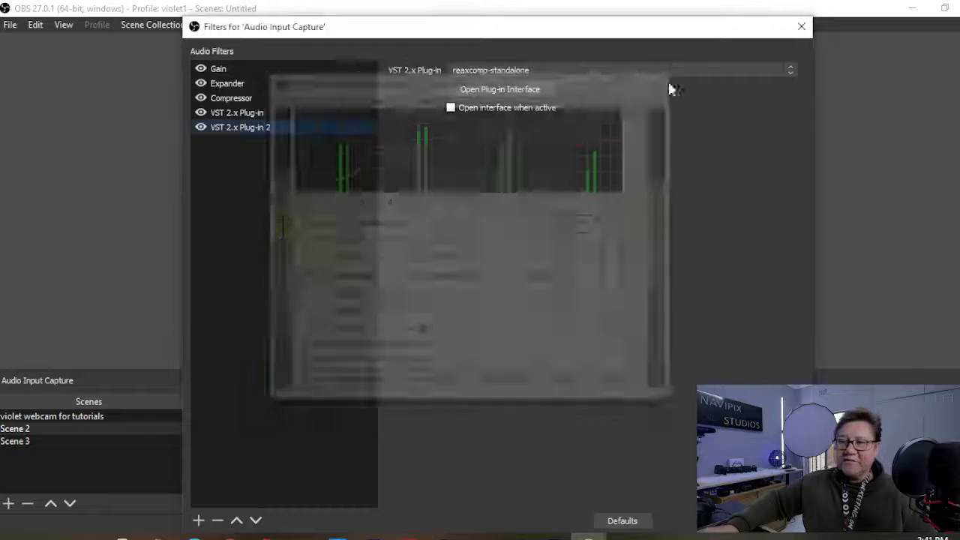
left_click(768, 531)
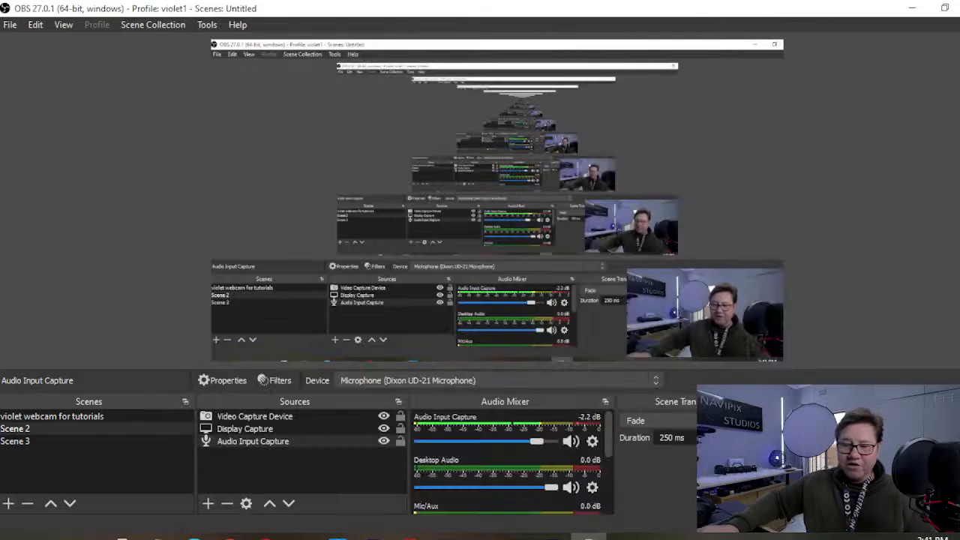